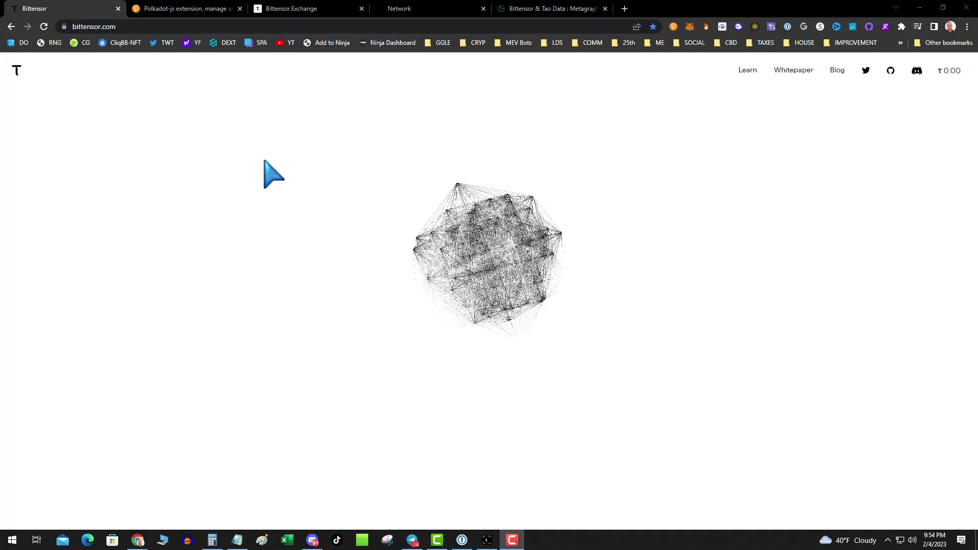
Step: Switch to the Polkadot.js extension download page tab
{"action": "left_click", "coordinate": [180, 9]}
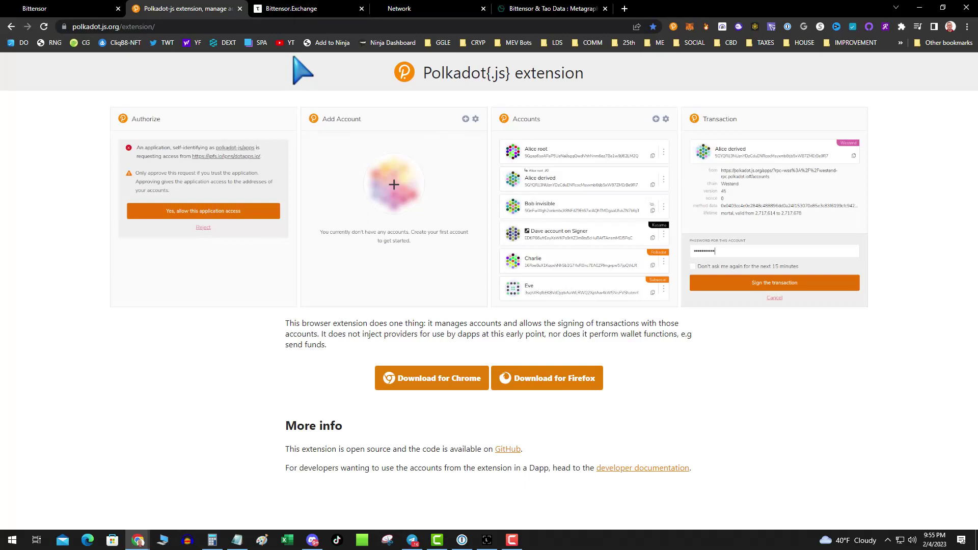
Step: Switch to the Bittensor.Exchange tab showing the TAO price chart and order books
{"action": "left_click", "coordinate": [291, 9]}
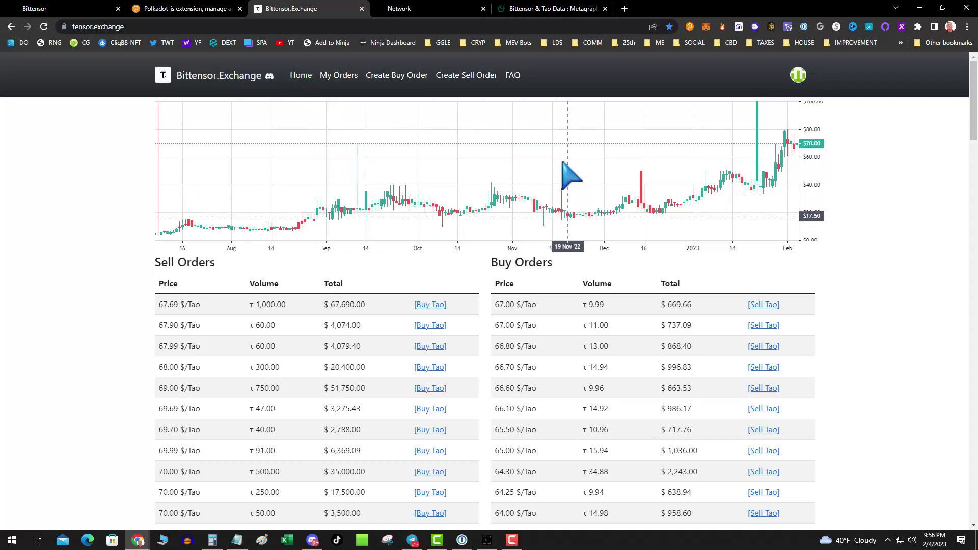
{"action": "scroll", "coordinate": [474, 199], "scroll_direction": "up", "scroll_amount": 2}
{"action": "scroll", "coordinate": [459, 199], "scroll_direction": "down", "scroll_amount": 3}
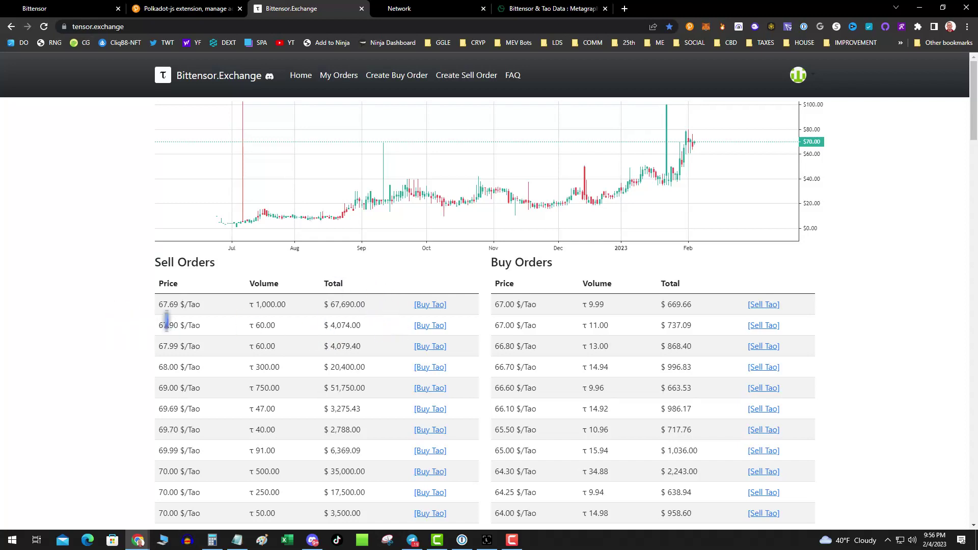
{"action": "scroll", "coordinate": [167, 325], "scroll_direction": "down", "scroll_amount": 3}
{"action": "scroll", "coordinate": [191, 337], "scroll_direction": "down", "scroll_amount": 2}
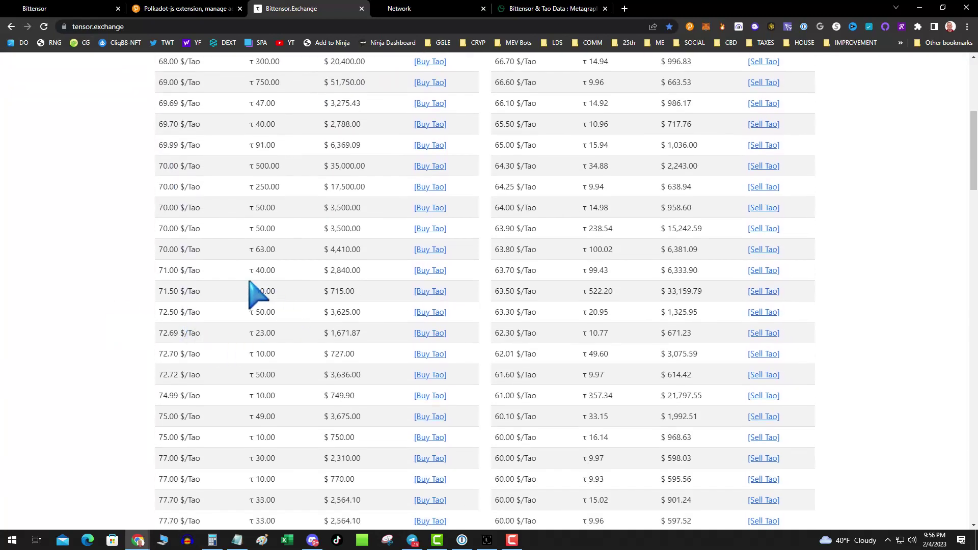
{"action": "left_click_drag", "start_coordinate": [158, 291], "coordinate": [206, 298]}
{"action": "scroll", "coordinate": [149, 260], "scroll_direction": "up", "scroll_amount": 5}
{"action": "scroll", "coordinate": [149, 260], "scroll_direction": "up", "scroll_amount": 3}
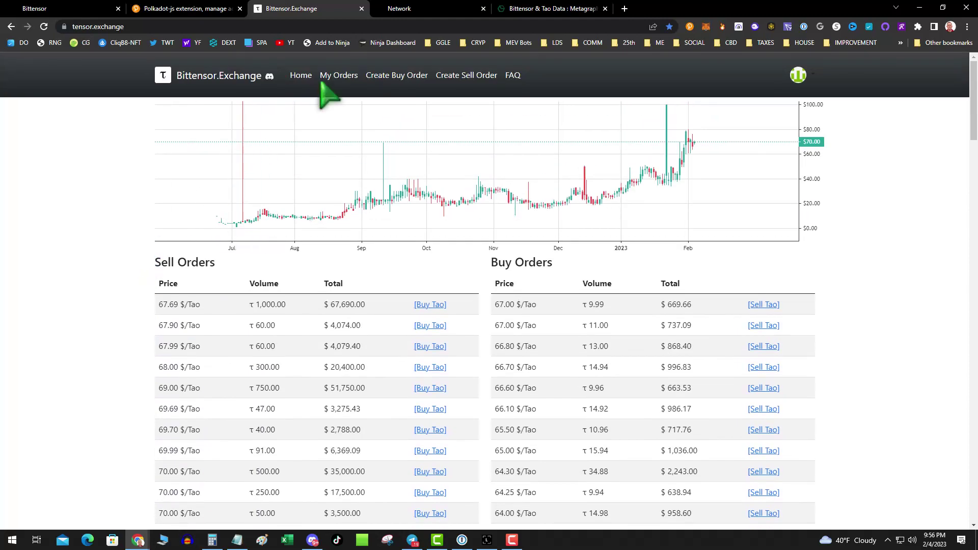
Step: Start a buy order for 5 Tao, then view My Orders with the 70.00 $/Tao order
{"action": "left_click", "coordinate": [382, 85]}
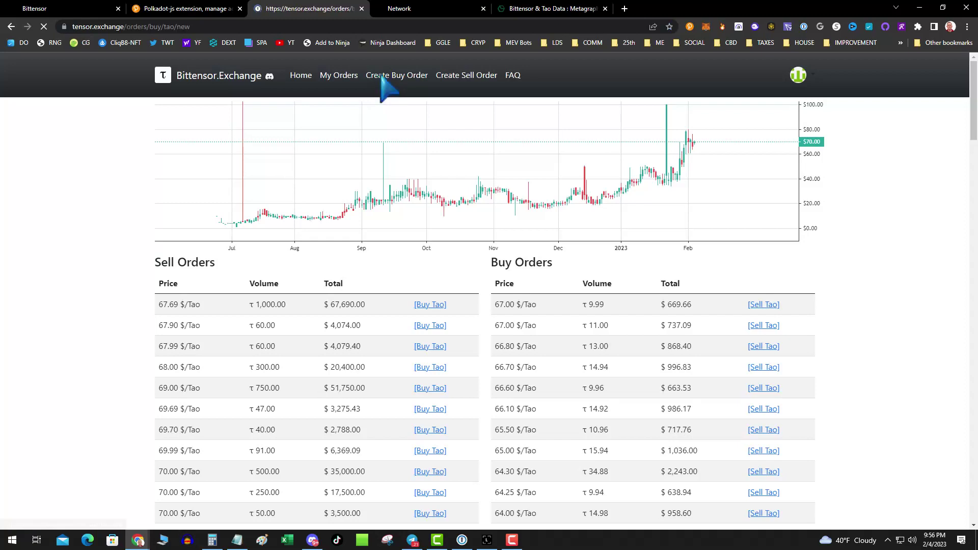
{"action": "left_click", "coordinate": [221, 157]}
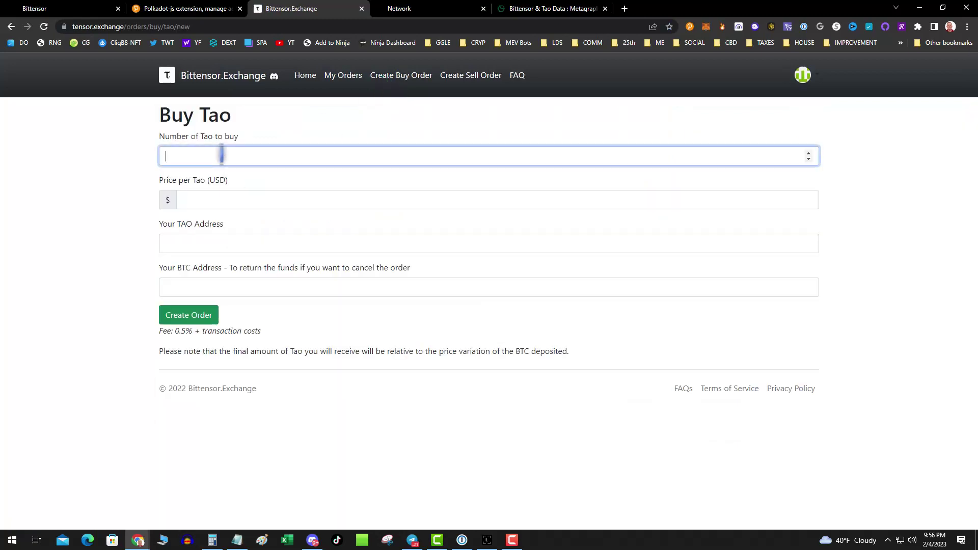
{"action": "type", "text": "5"}
{"action": "left_click", "coordinate": [204, 198]}
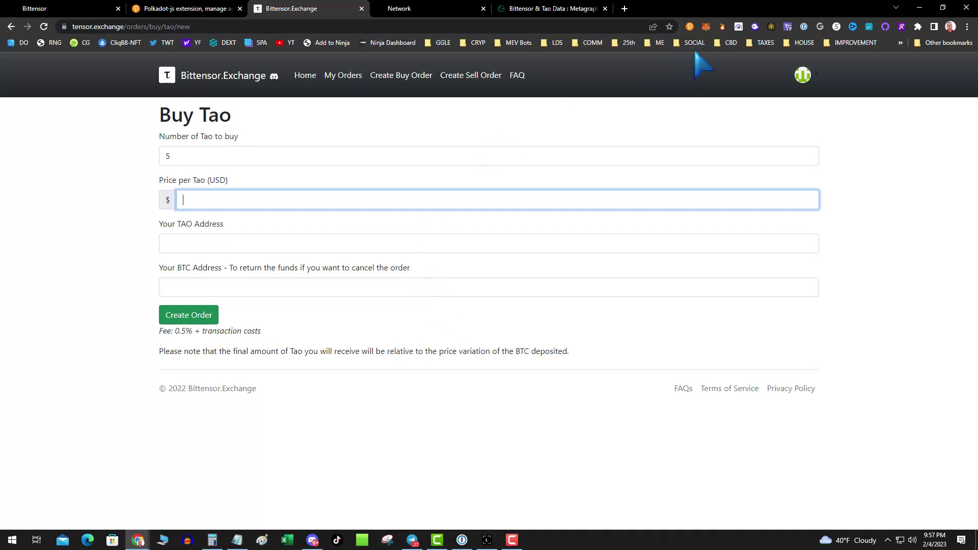
{"action": "left_click", "coordinate": [343, 75]}
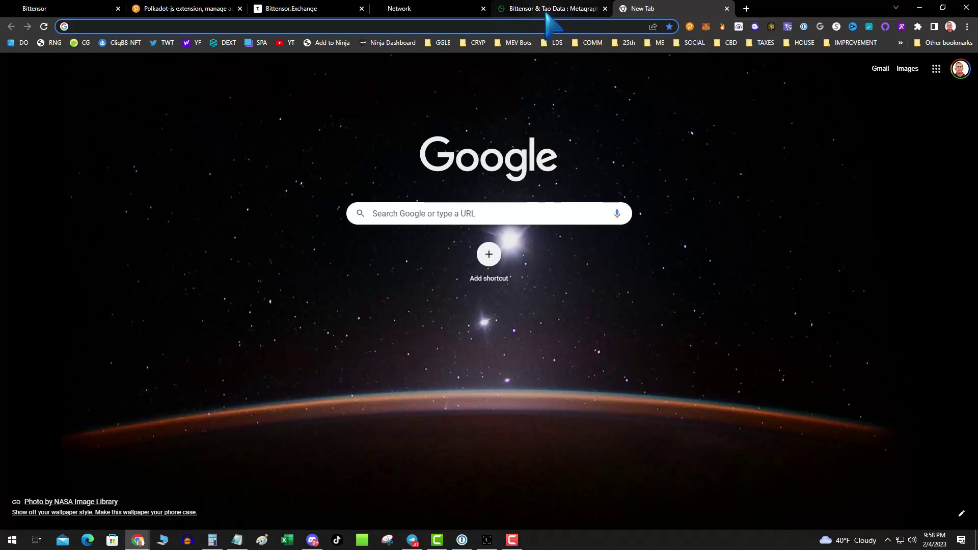
Step: Show the Bittensor Tao bookmark collection in the new tab
{"action": "left_click", "coordinate": [477, 42]}
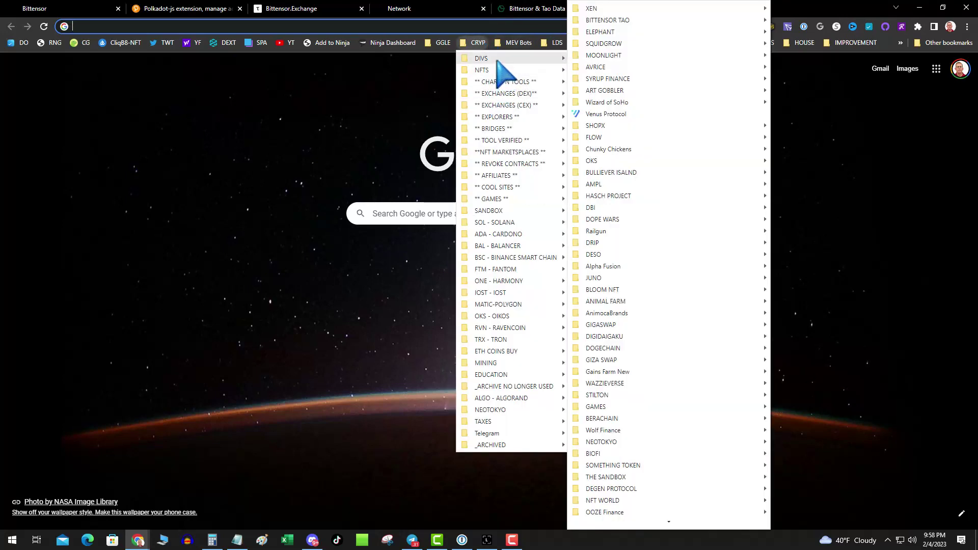
{"action": "mouse_move", "coordinate": [481, 59]}
{"action": "mouse_move", "coordinate": [608, 20]}
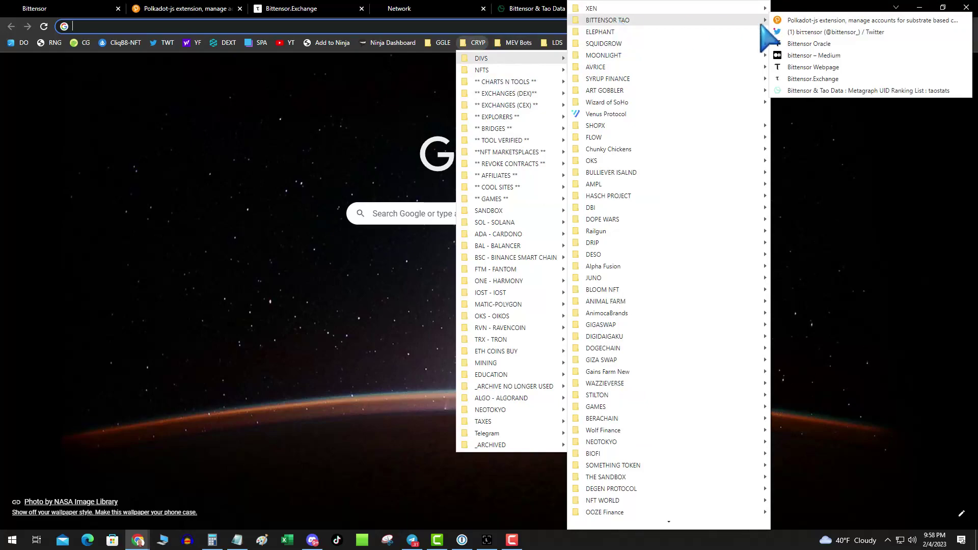
Step: Access the Bittensor web wallet with the Polkadot.js account, showing τ 24.6155, then return to the first tab
{"action": "left_click", "coordinate": [811, 67]}
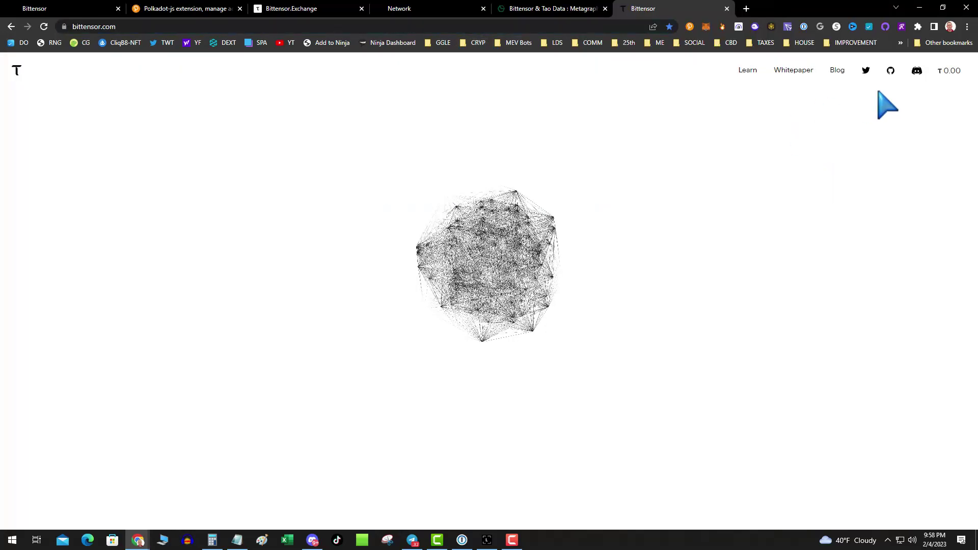
{"action": "left_click", "coordinate": [949, 71]}
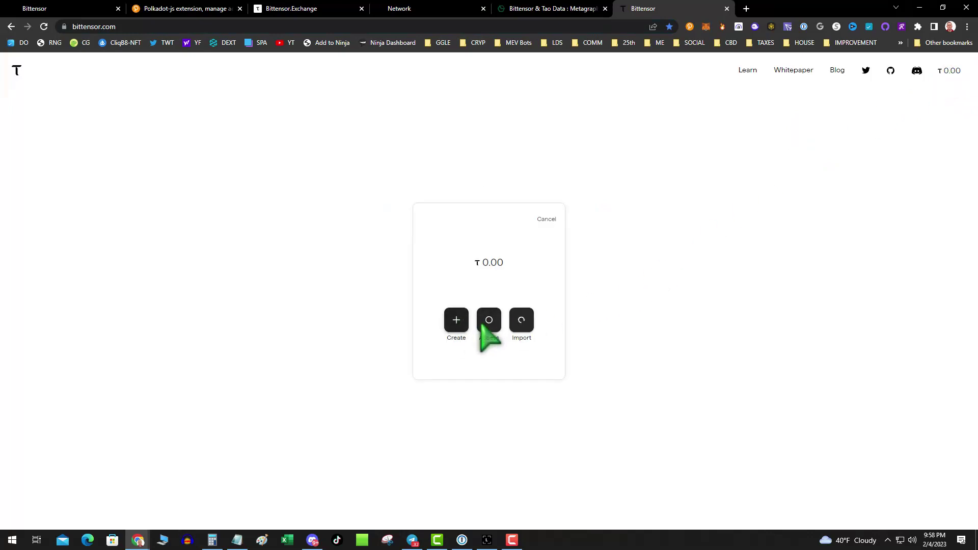
{"action": "left_click", "coordinate": [458, 325]}
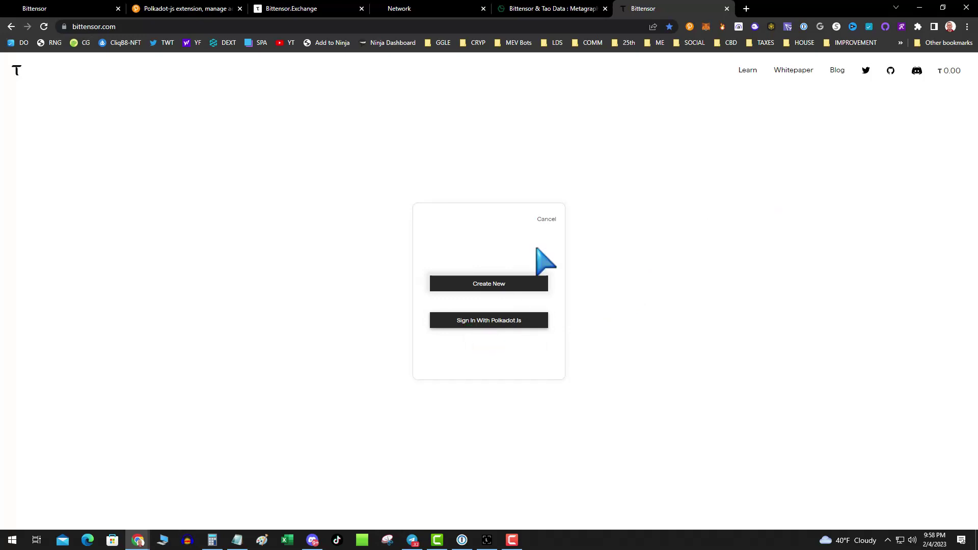
{"action": "left_click", "coordinate": [531, 320]}
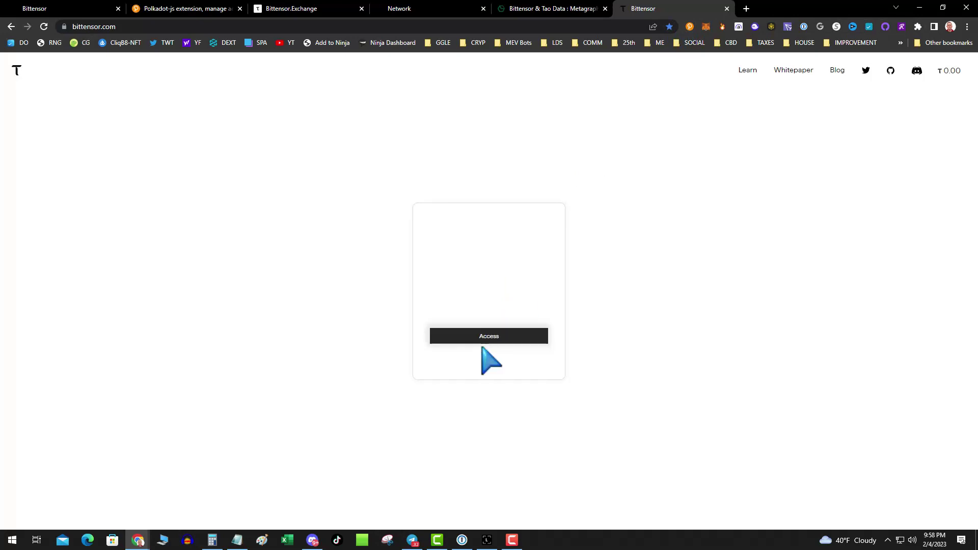
{"action": "left_click", "coordinate": [489, 337]}
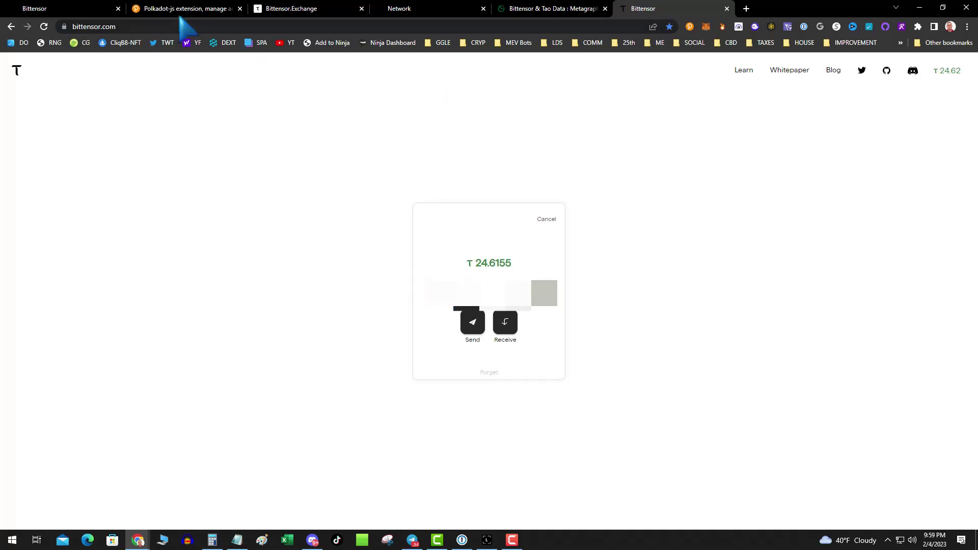
{"action": "left_click", "coordinate": [76, 10]}
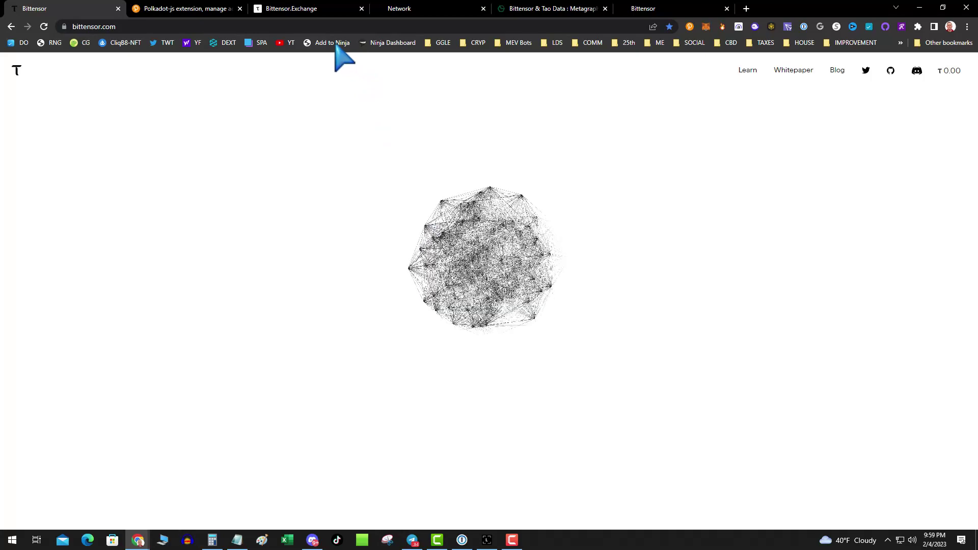
Step: Check the Network and Bittensor.Exchange tabs, ending on the Taostats Tao price page
{"action": "left_click", "coordinate": [413, 8]}
{"action": "left_click", "coordinate": [344, 8]}
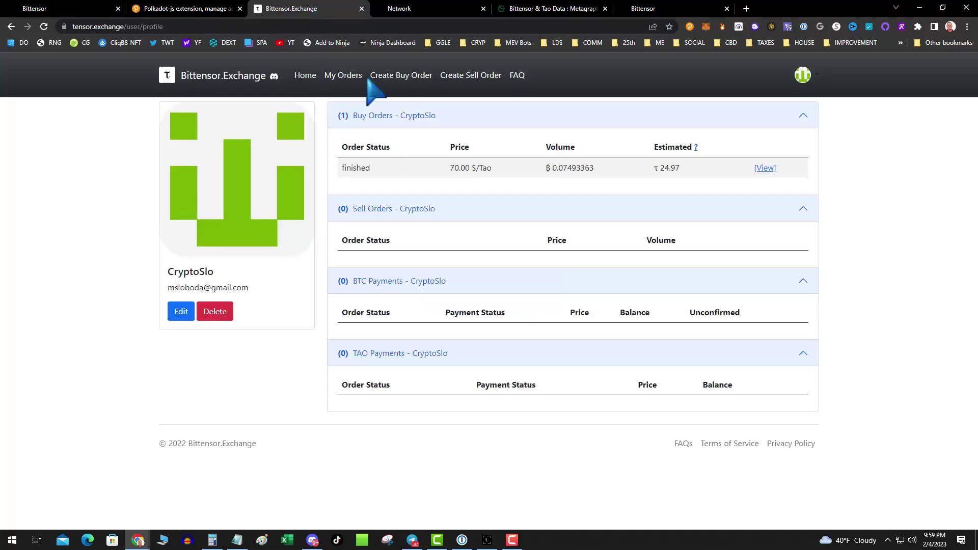
{"action": "left_click", "coordinate": [551, 9]}
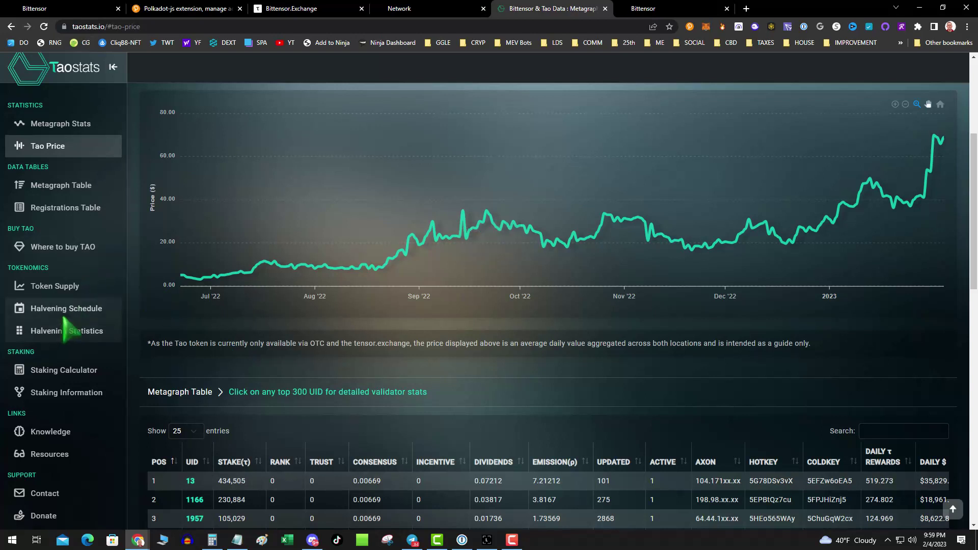
Step: Show the Taostats Halvening Schedule with its supply curve and next halvening date
{"action": "left_click", "coordinate": [77, 309]}
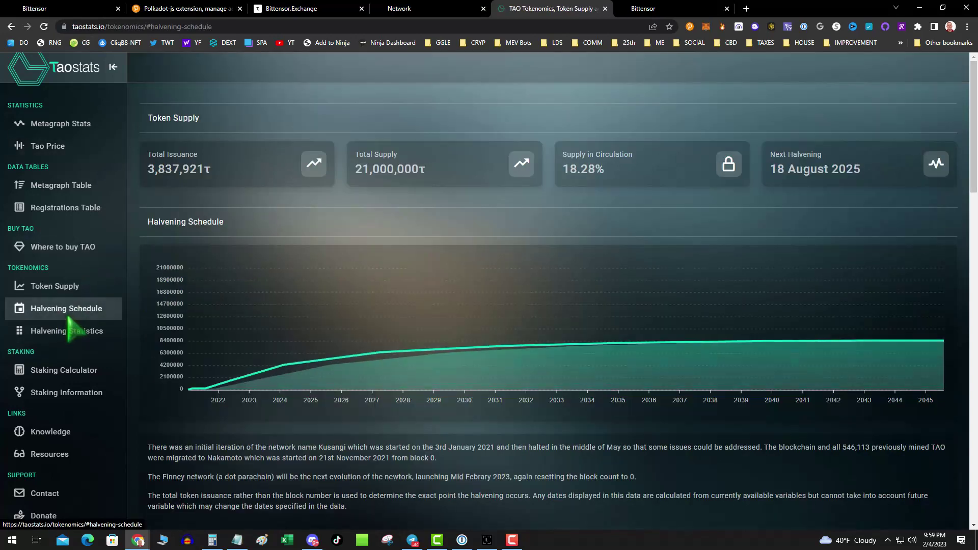